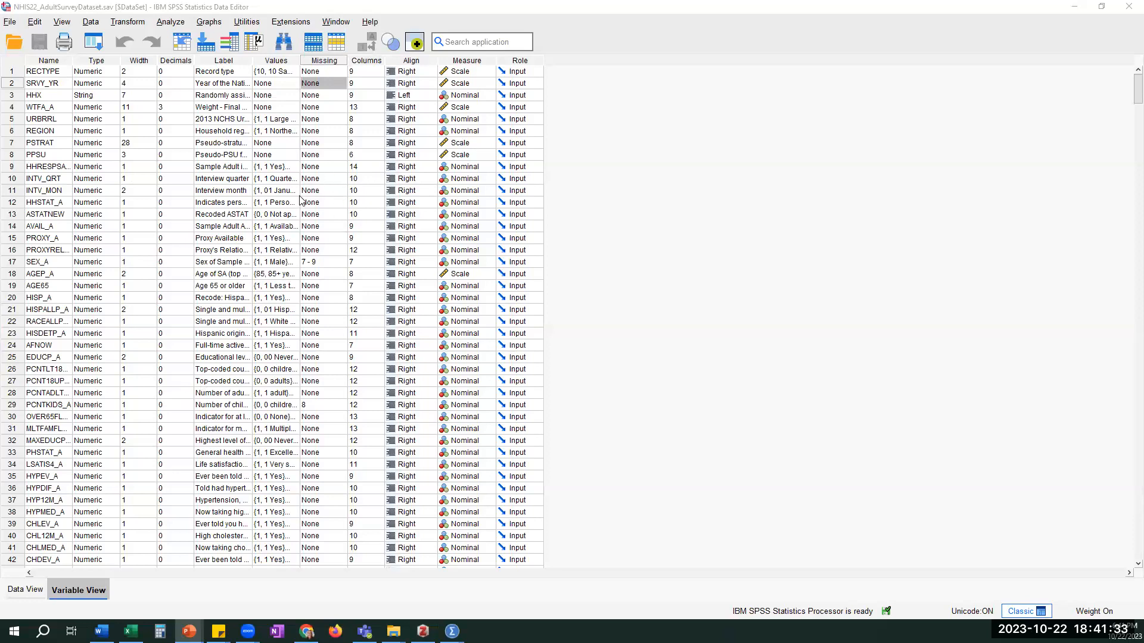
# - Open the program options and review the General settings for variable lists and output notation
pyautogui.click(38, 22)
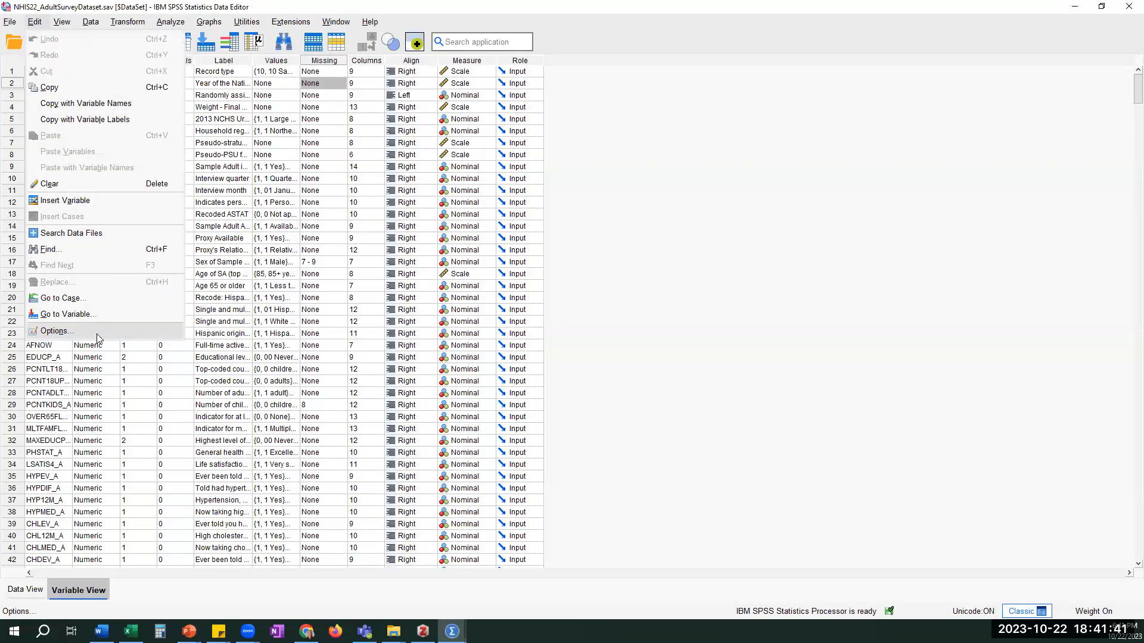
pyautogui.click(58, 330)
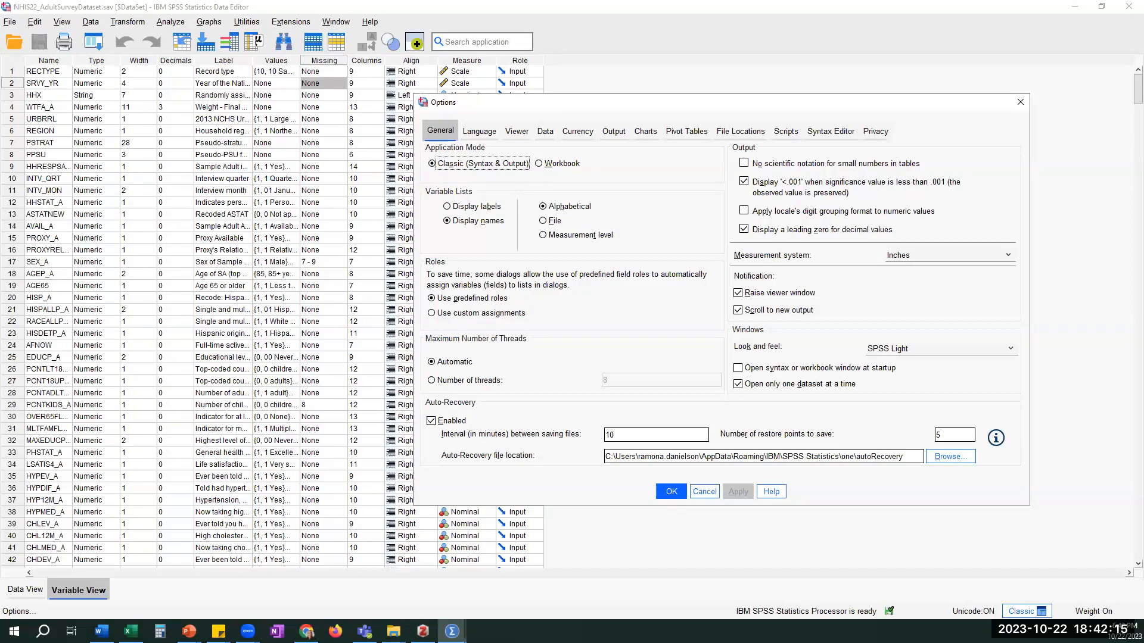
pyautogui.hotkey('alt', 'Tab')
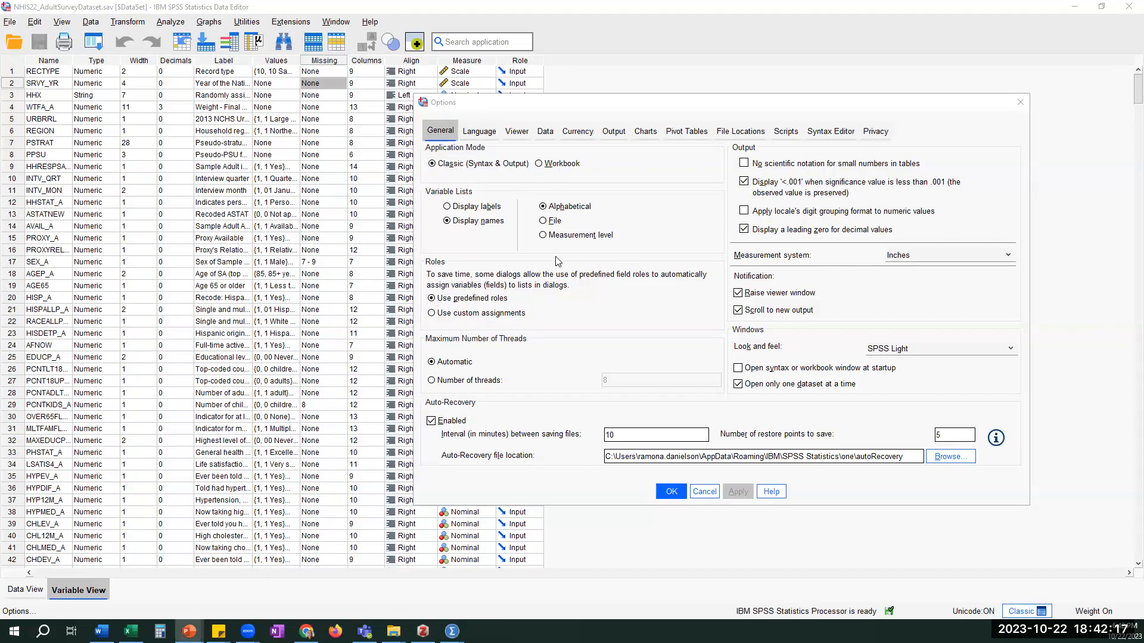
# - Check the outline and pivot table labeling options for output, plus the Viewer's log settings, and accept the options
pyautogui.click(614, 131)
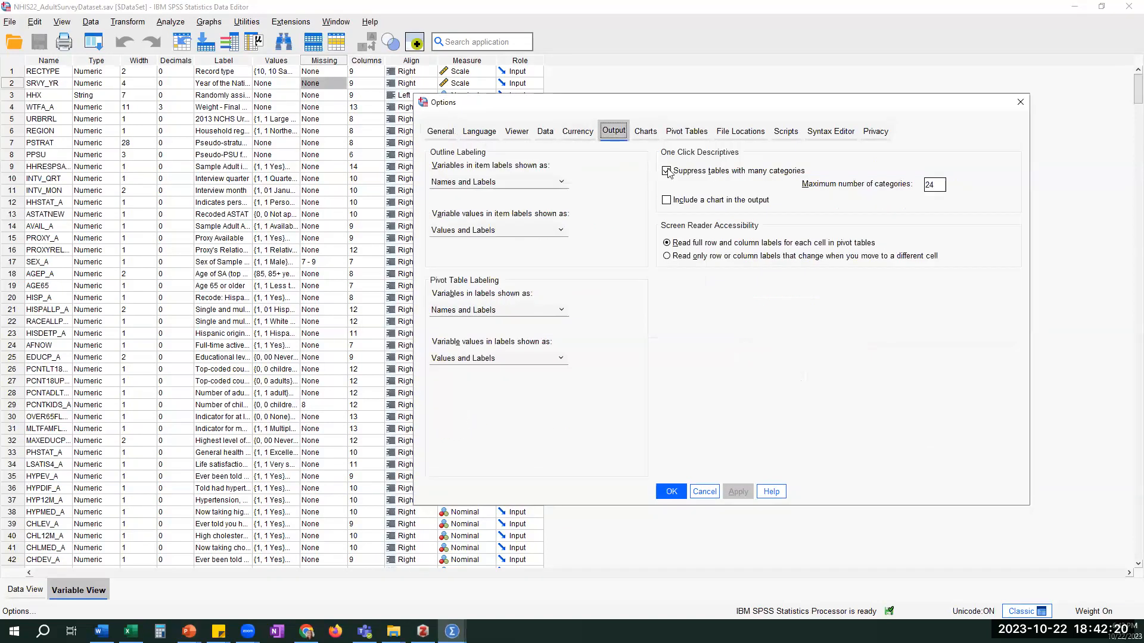
pyautogui.click(513, 185)
pyautogui.click(512, 186)
pyautogui.hotkey('alt', 'Tab')
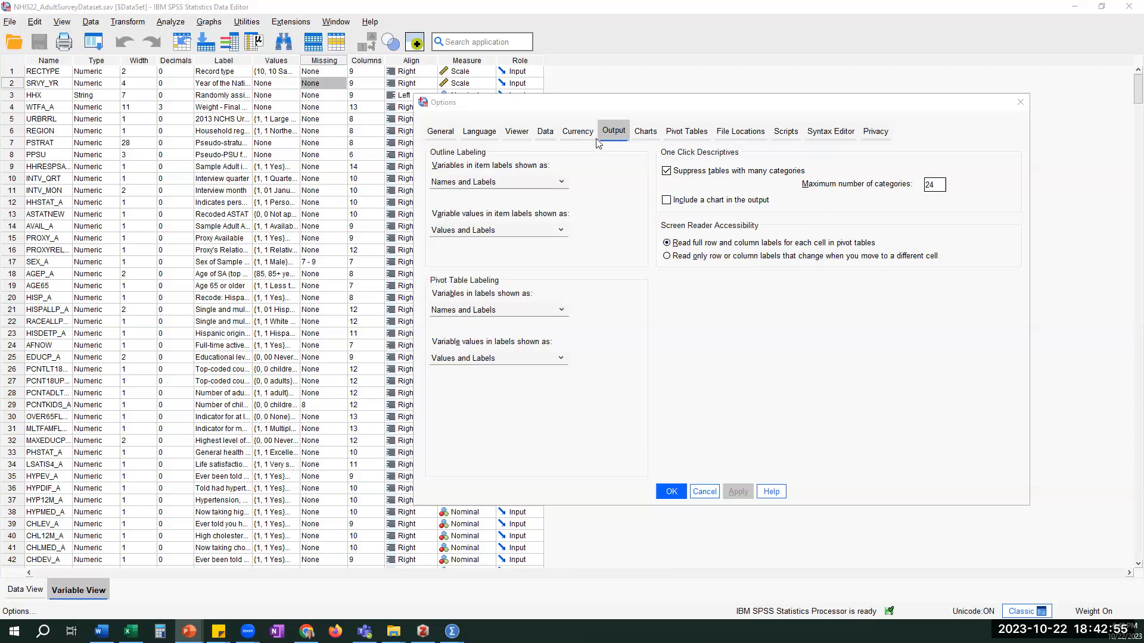
pyautogui.click(528, 136)
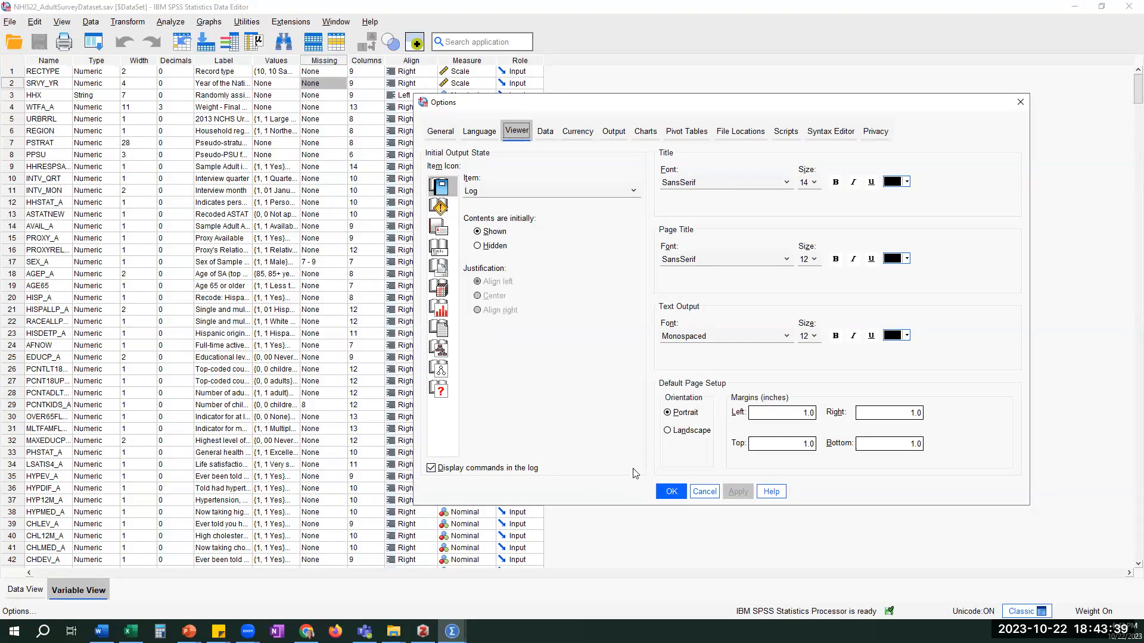
pyautogui.click(672, 492)
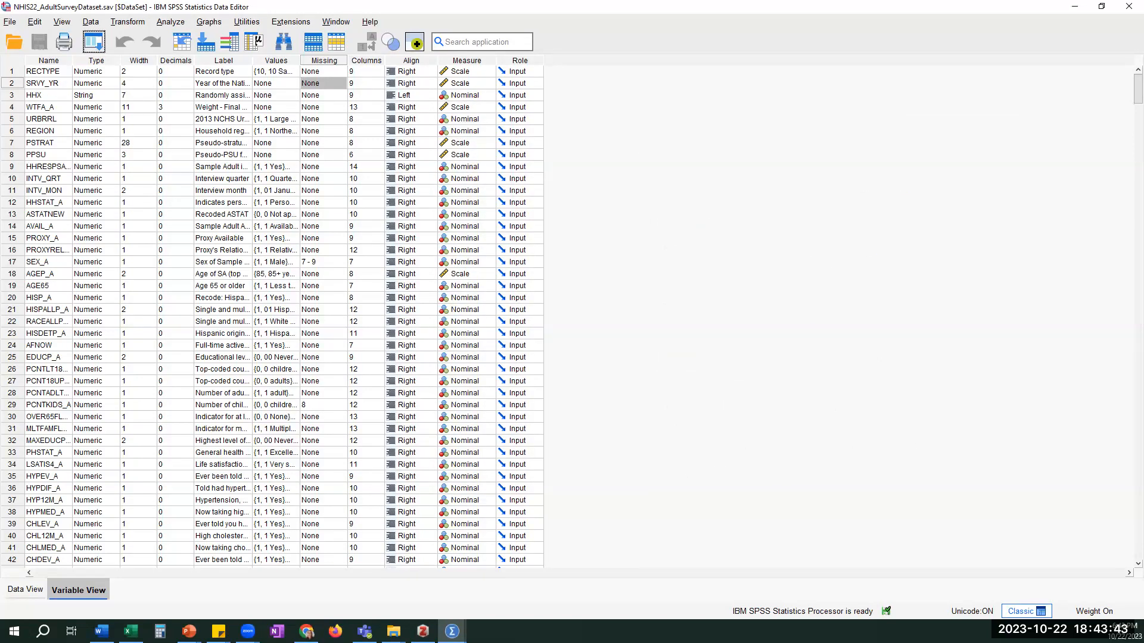
# - Search the variable names for "marital" and select the row of the MARITAL_A variable
pyautogui.click(49, 61)
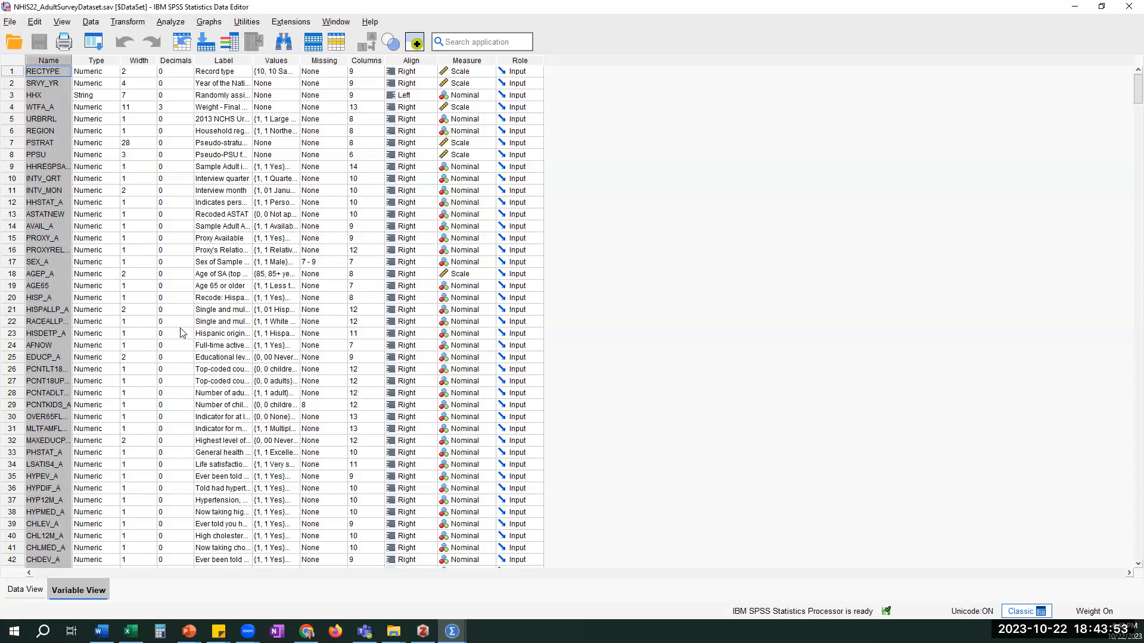
pyautogui.hotkey('ctrl', 'f')
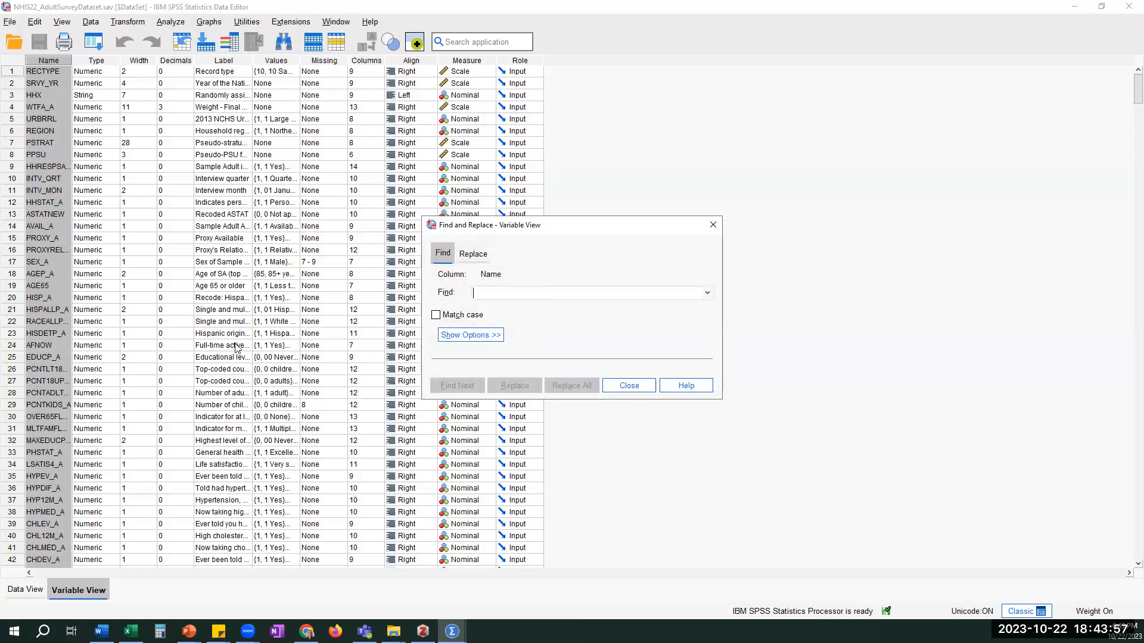
pyautogui.write('mo')
pyautogui.write('rital')
pyautogui.press('Return')
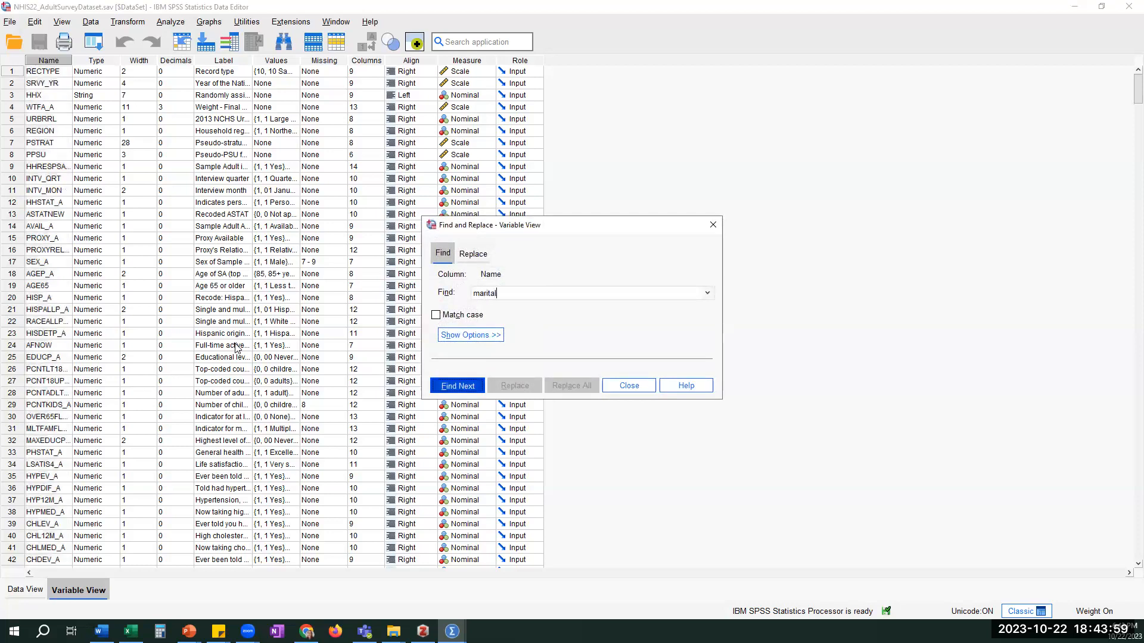
pyautogui.scroll(-4, 157, 386)
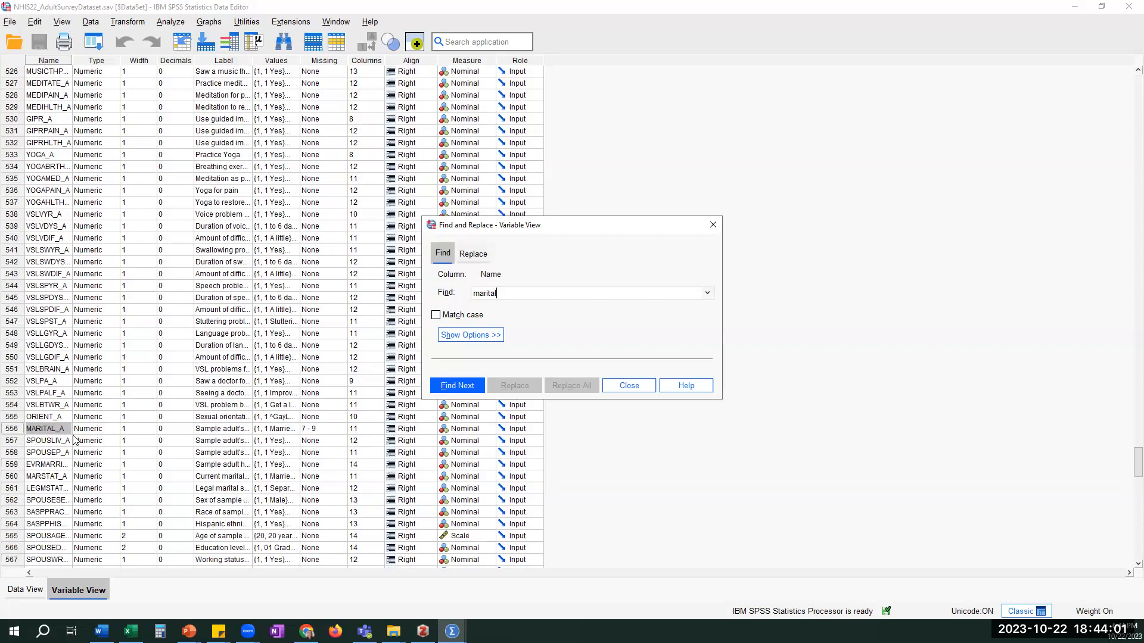
pyautogui.click(12, 429)
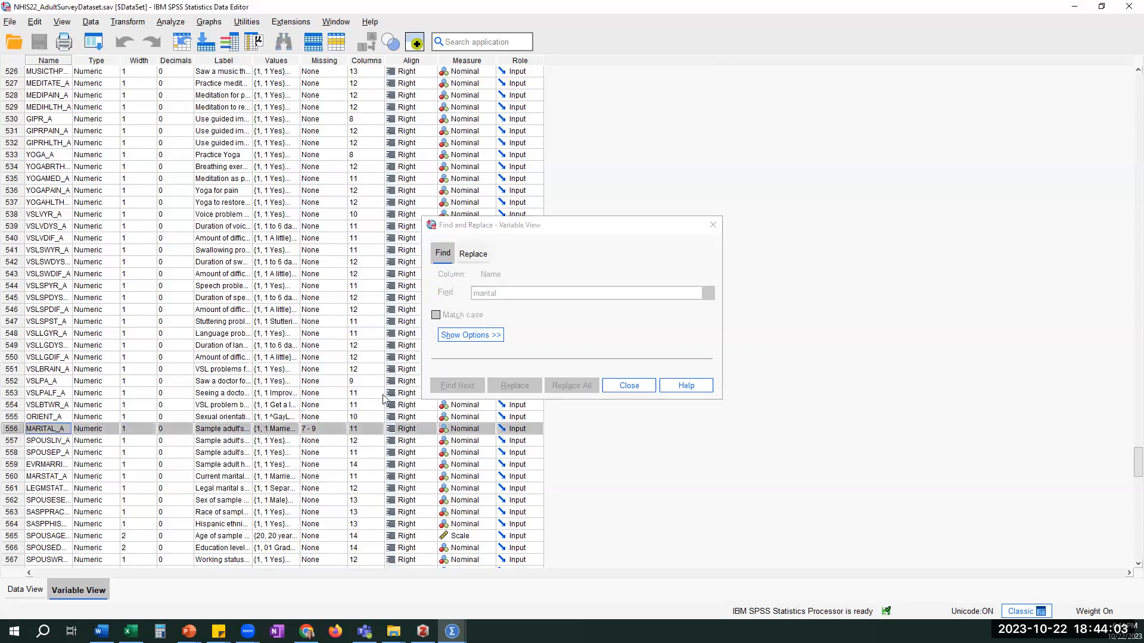
# - Close the search and resize all attribute columns evenly so full variable names show and every column fits on screen
pyautogui.moveTo(250, 58); pyautogui.dragTo(386, 83)
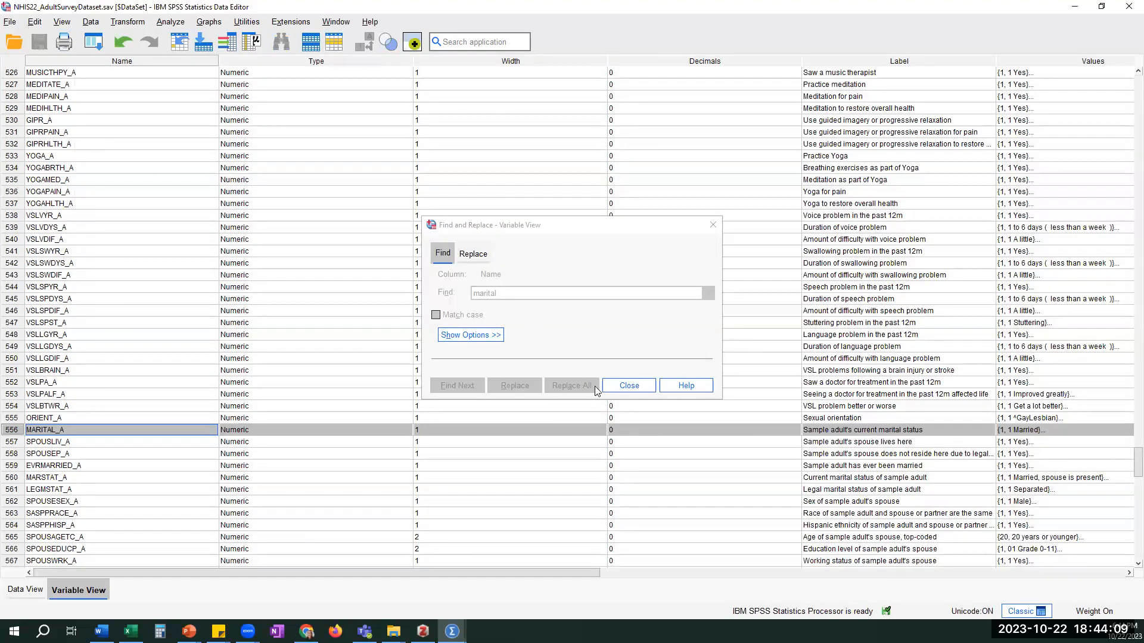
pyautogui.click(619, 388)
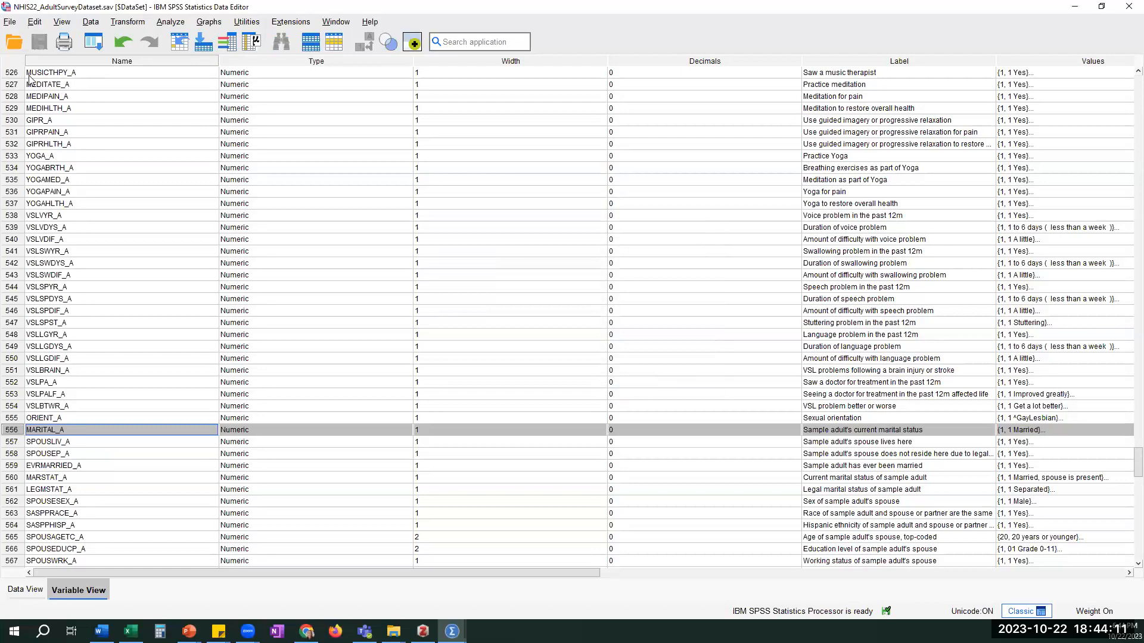
pyautogui.click(180, 62)
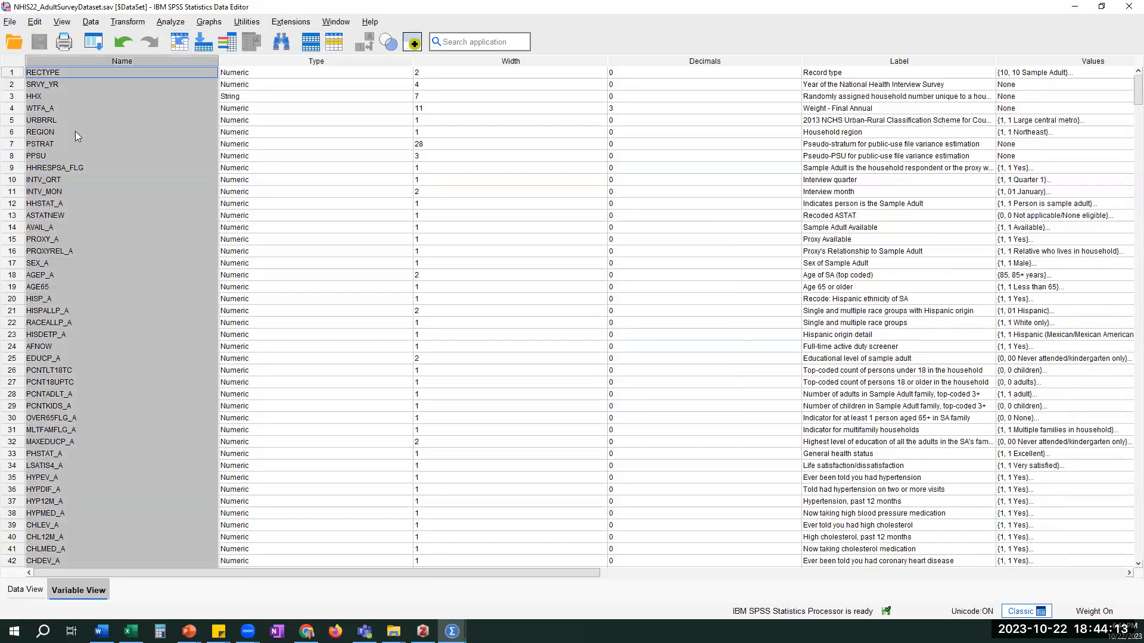
pyautogui.click(12, 120)
pyautogui.moveTo(221, 60); pyautogui.dragTo(109, 62)
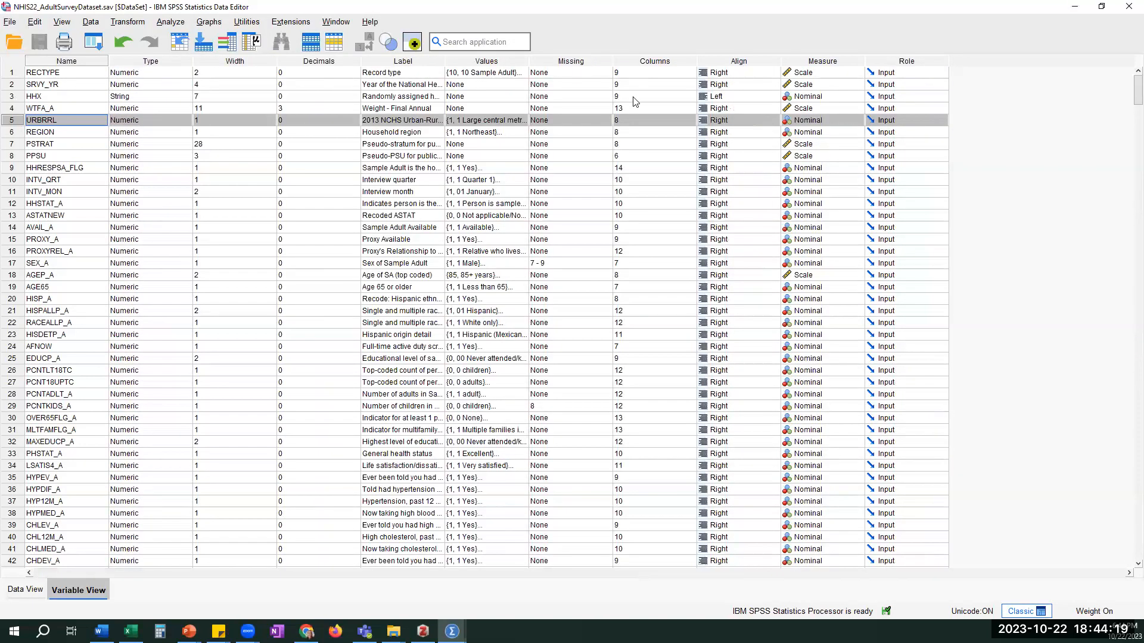
# - Narrow the Type column slightly and select the whole Name column
pyautogui.click(62, 62)
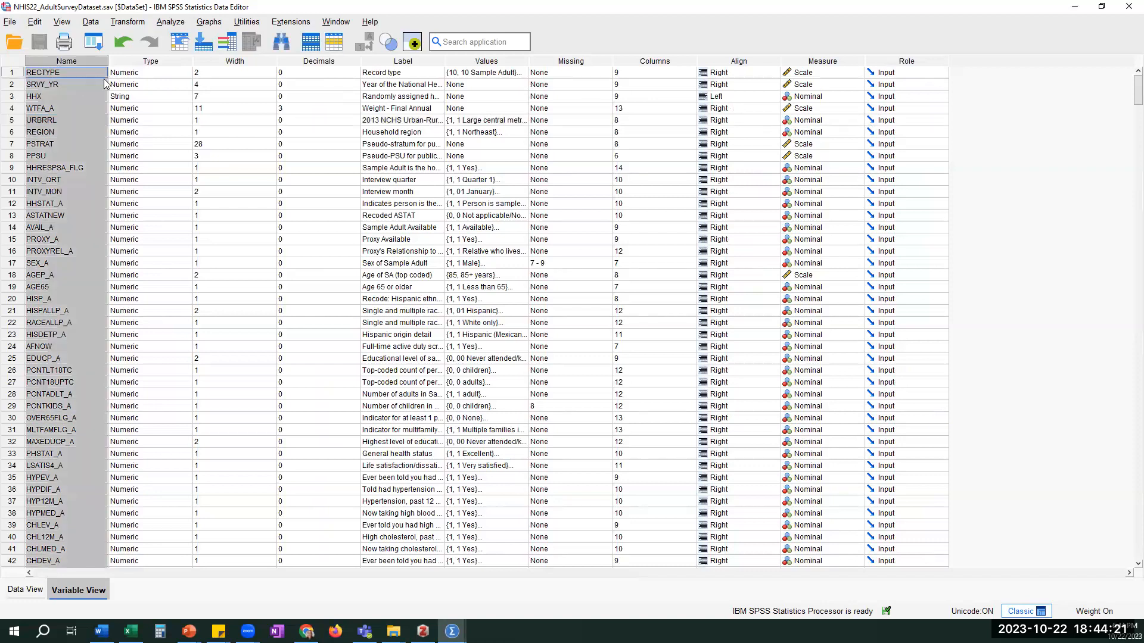
pyautogui.click(149, 62)
pyautogui.moveTo(192, 60)
pyautogui.mouseDown()
pyautogui.moveTo(223, 59)
pyautogui.moveTo(180, 58)
pyautogui.mouseUp()
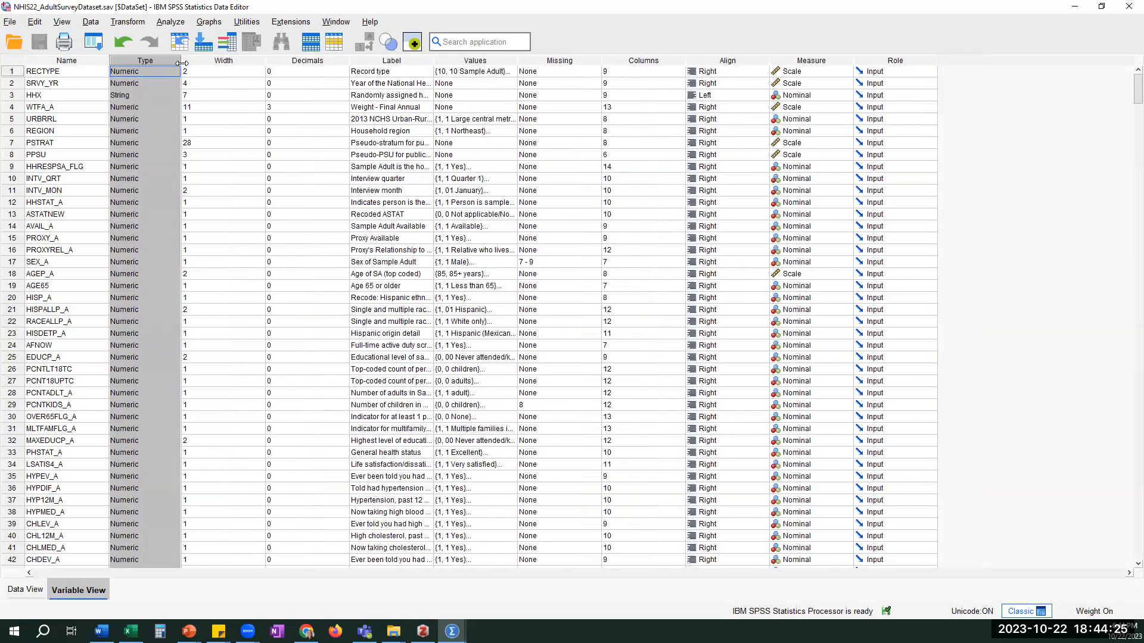
pyautogui.doubleClick(373, 142)
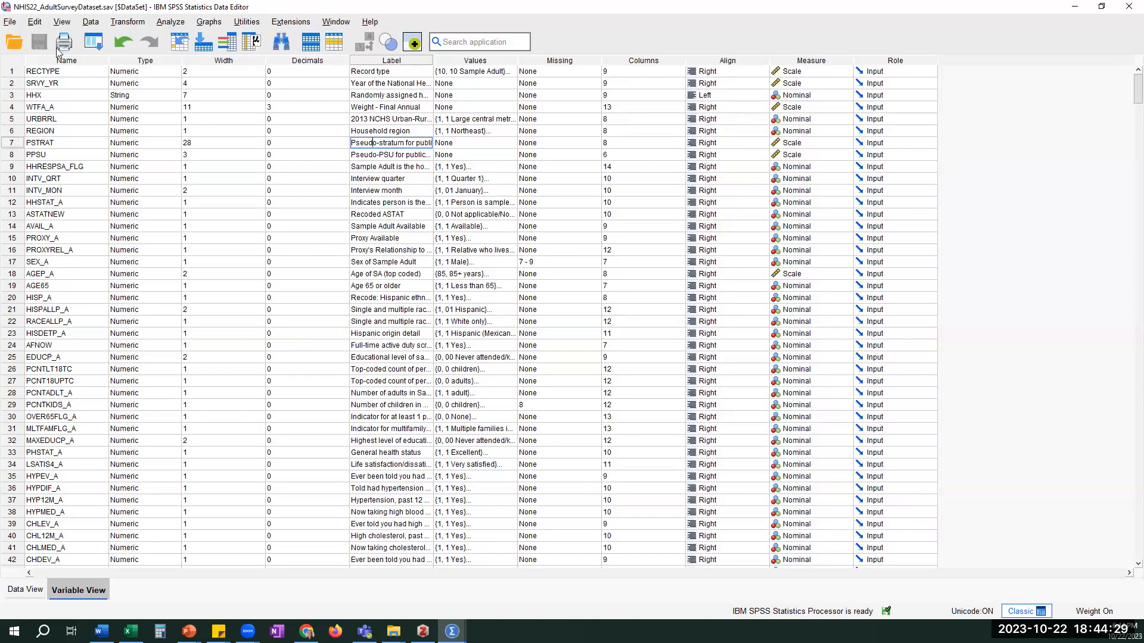
pyautogui.click(71, 60)
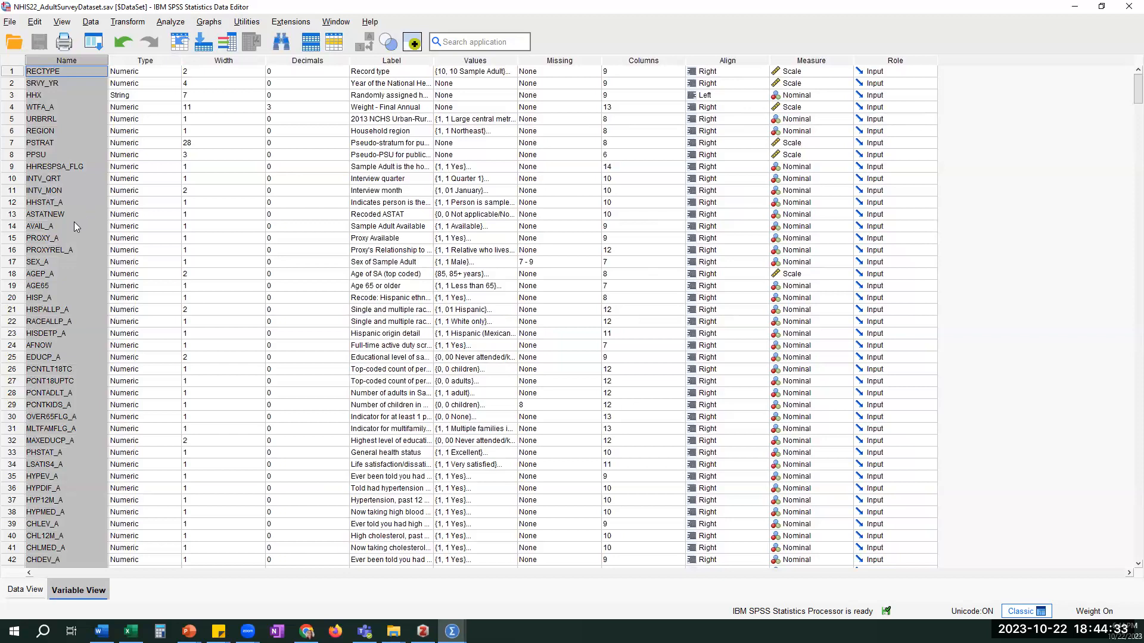
# - Search the variable labels for "cancer" and close the search at the first match
pyautogui.click(392, 60)
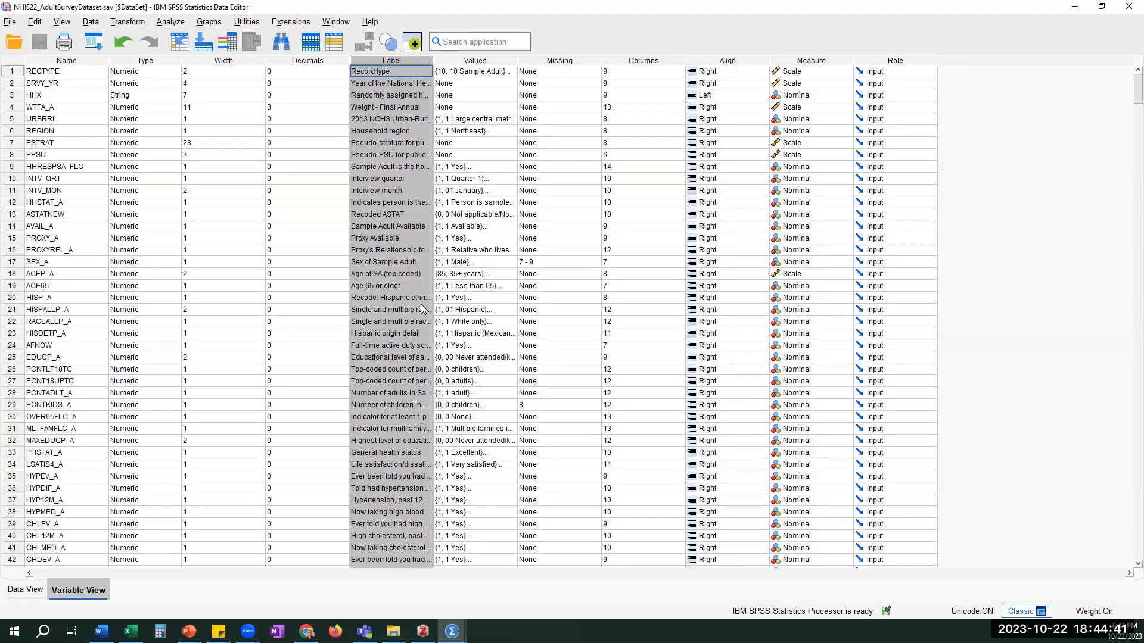
pyautogui.hotkey('ctrl', 'f')
pyautogui.press('BackSpace')
pyautogui.press('BackSpace')
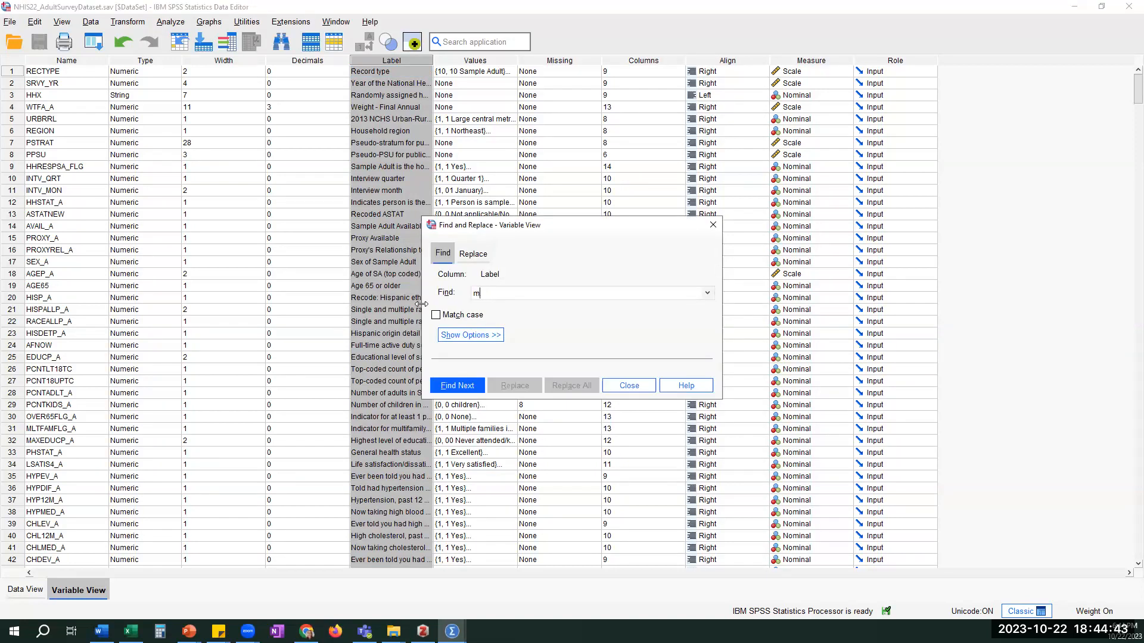
pyautogui.press('BackSpace')
pyautogui.press('BackSpace')
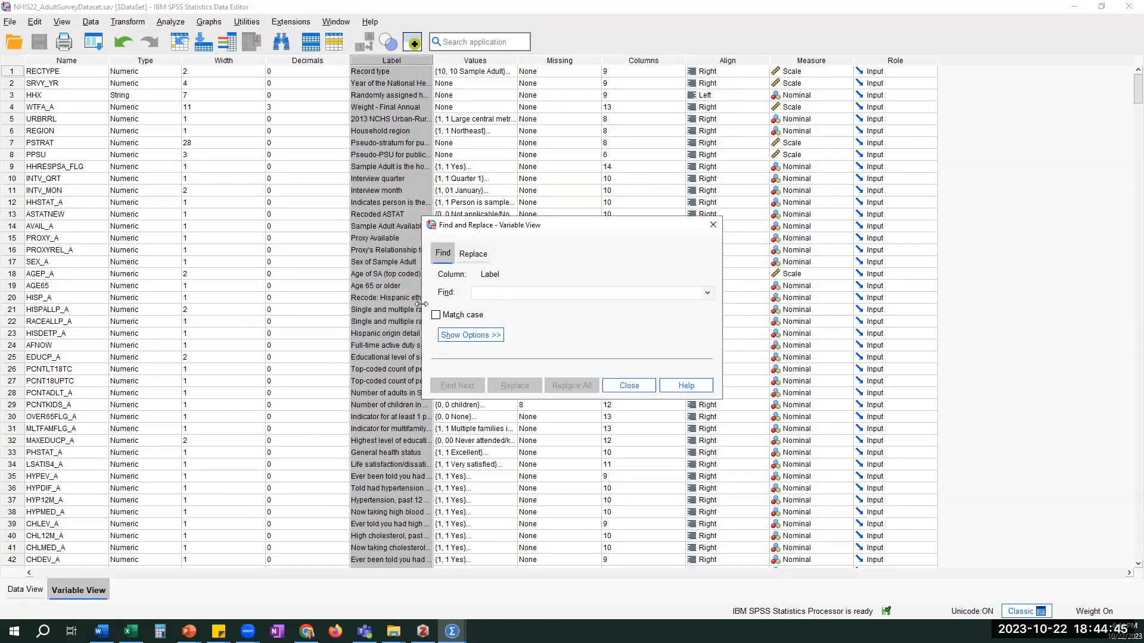
pyautogui.write('cancer')
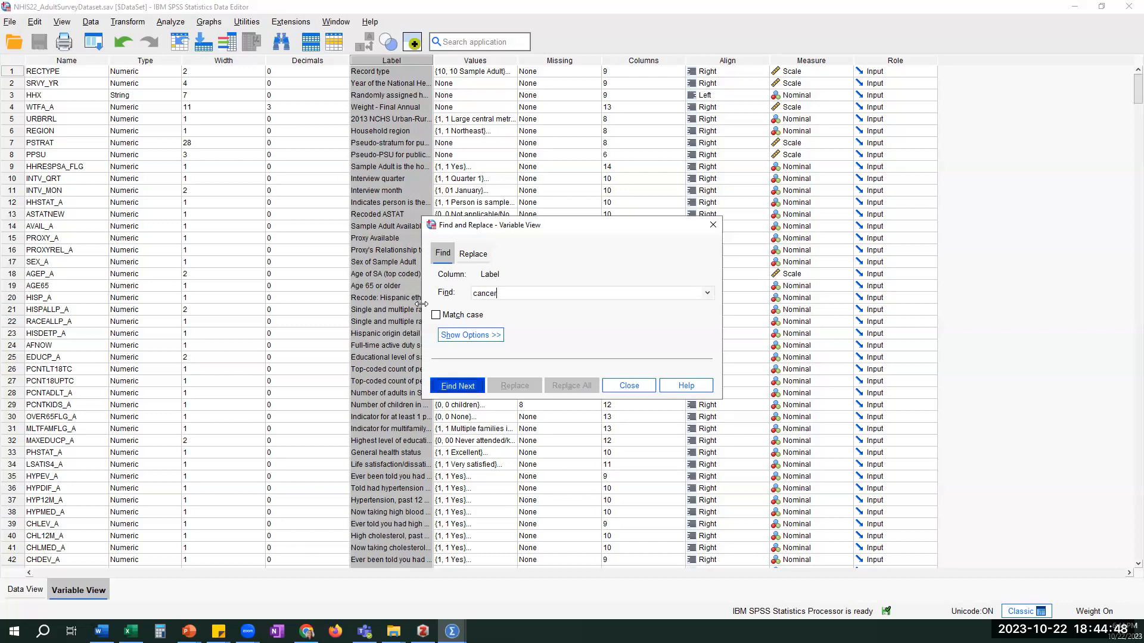
pyautogui.press('Return')
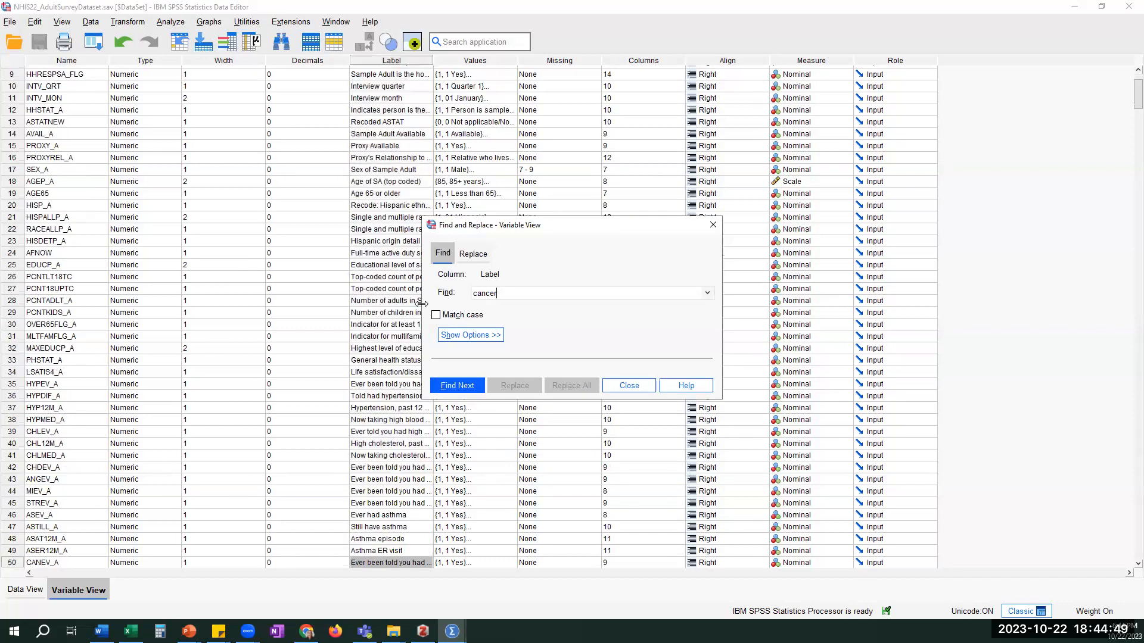
pyautogui.click(629, 385)
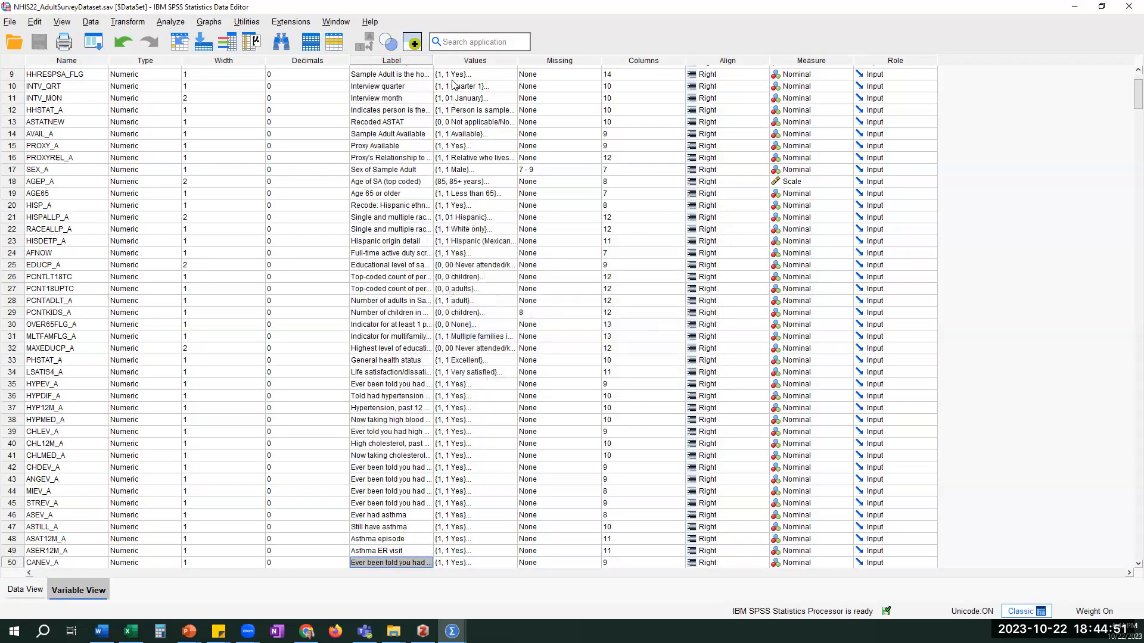
# - Widen the Label column and select the row of the CANEV_A variable
pyautogui.moveTo(456, 60); pyautogui.dragTo(504, 61)
pyautogui.click(17, 562)
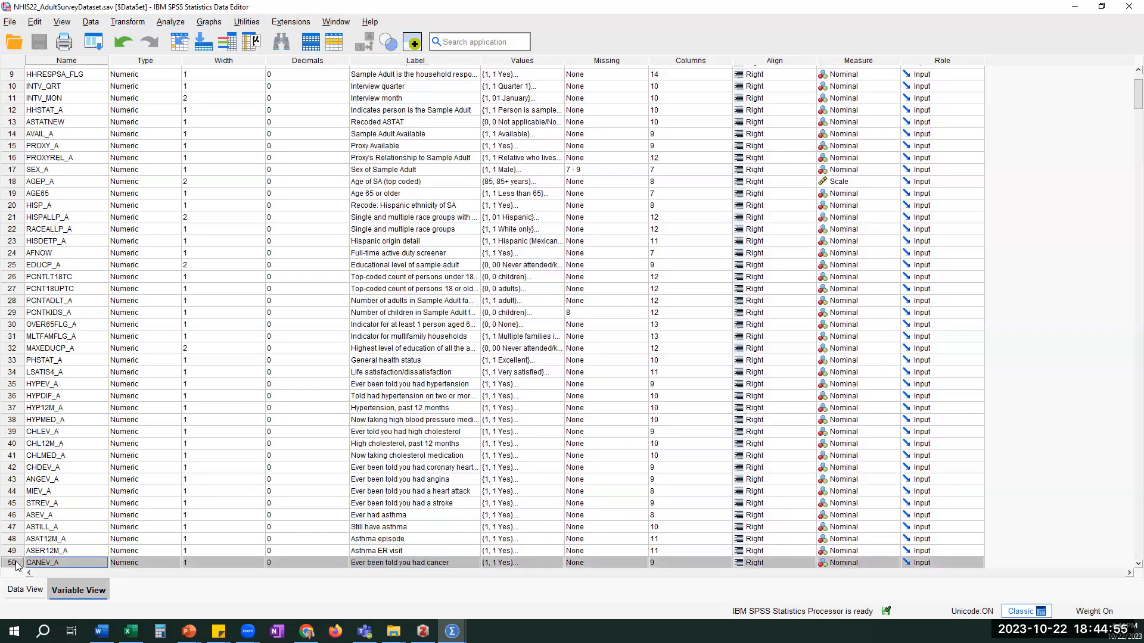
pyautogui.scroll(-3, 58, 483)
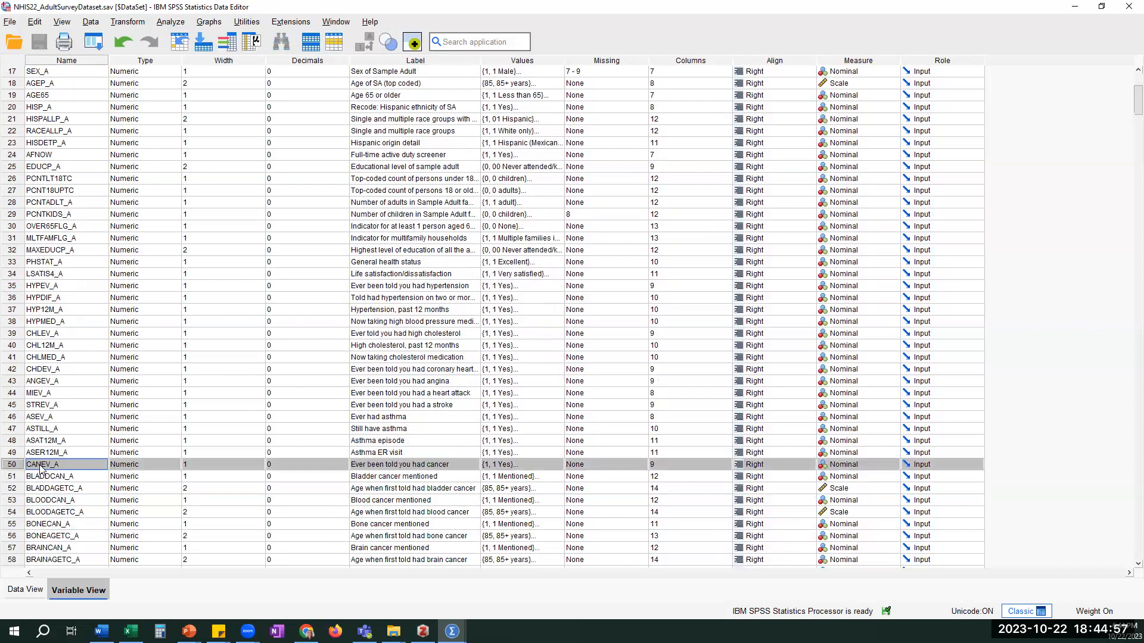